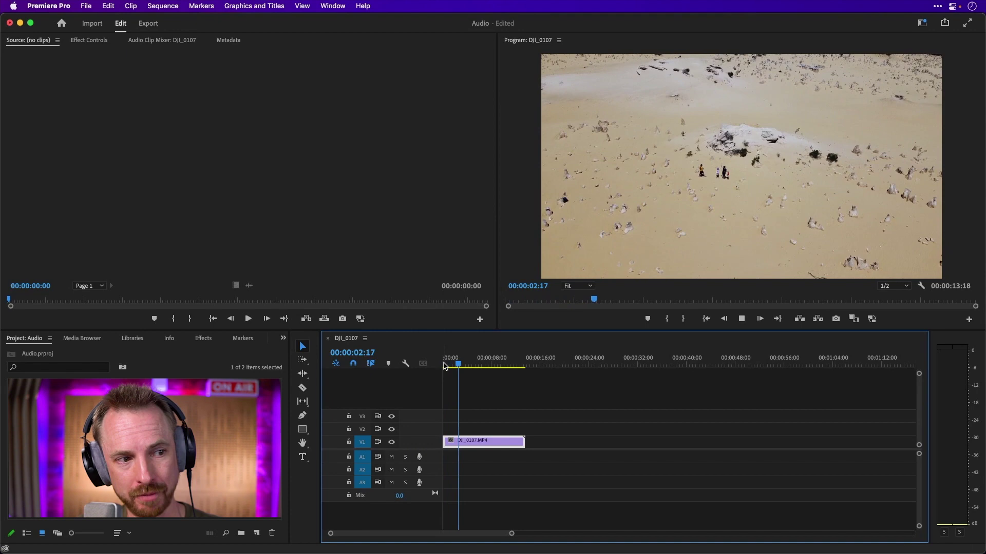
# Record a voiceover on track A1 from the start of the sequence.
pyautogui.click(445, 364)
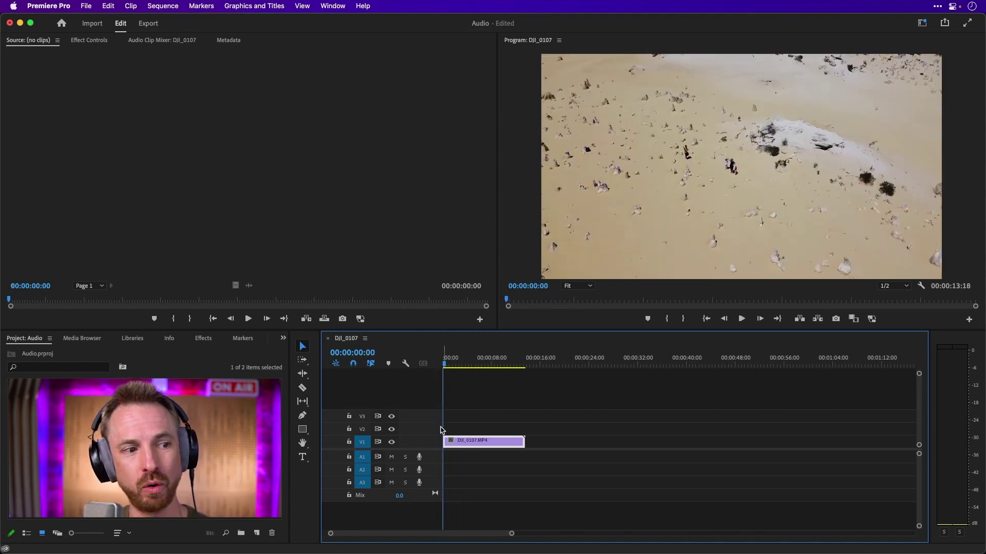
pyautogui.click(419, 457)
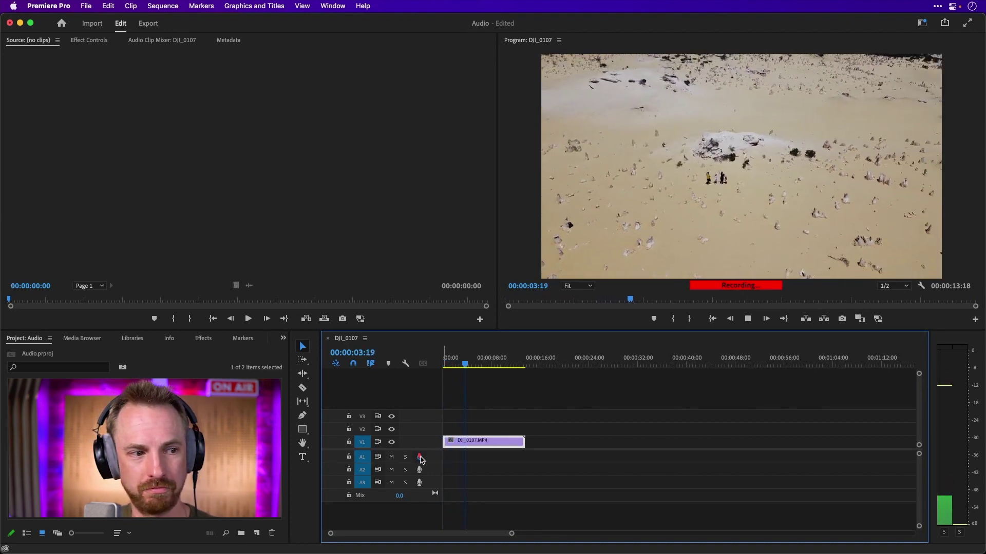
pyautogui.click(420, 456)
# Play the recorded voiceover back with the drone clip, then zoom the timeline in.
pyautogui.click(443, 365)
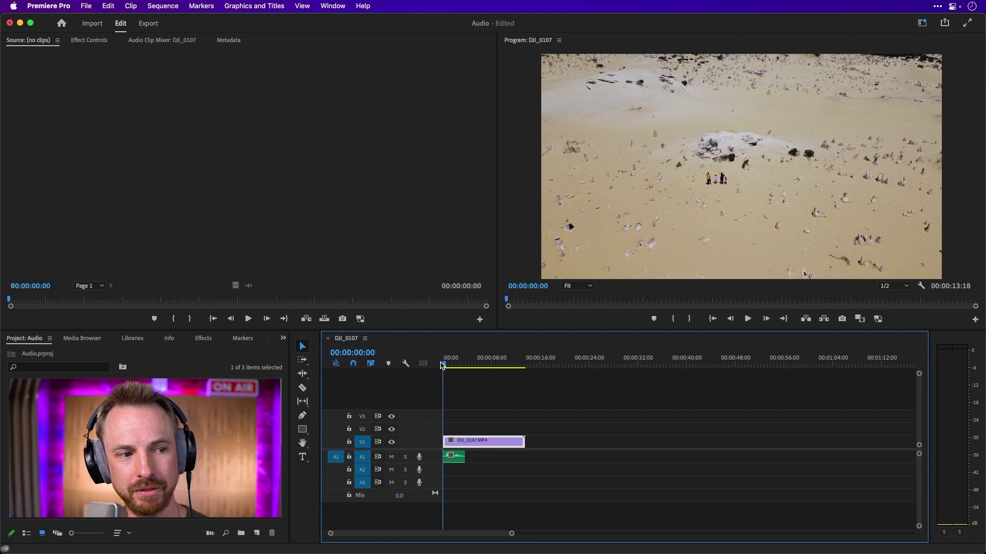
pyautogui.press('space')
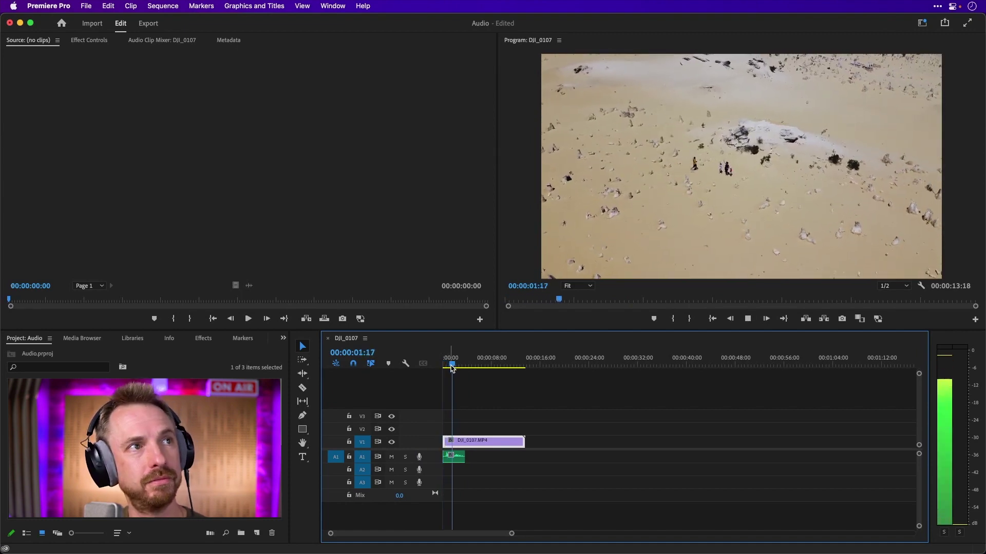
pyautogui.press('space')
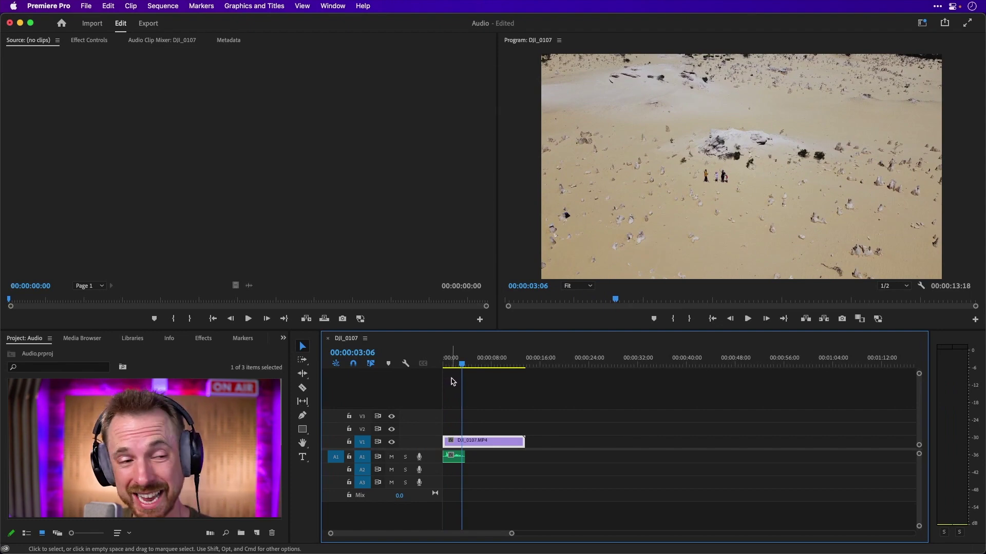
pyautogui.press('=')
pyautogui.press('=')
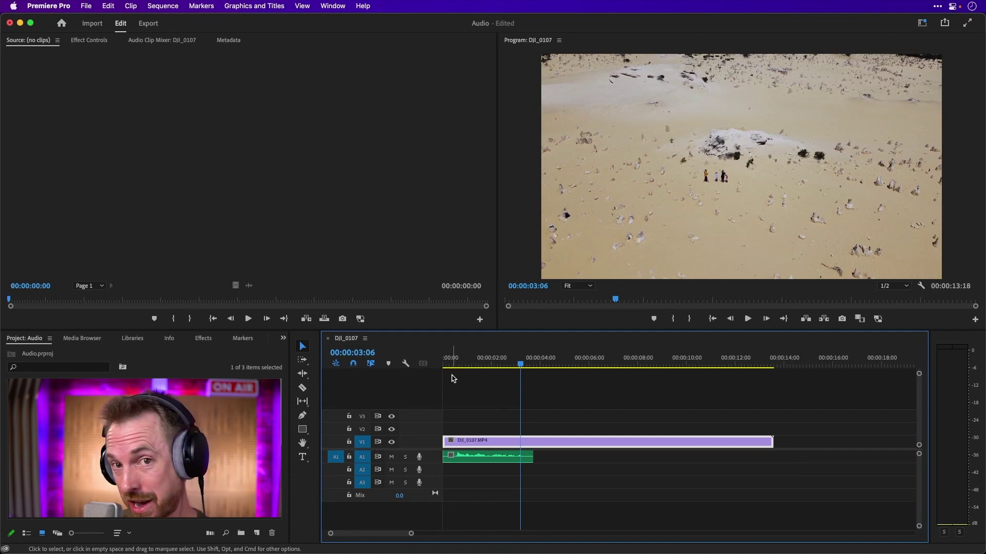
# In the Effects workspace, apply Fill Right with Left to the Audio 1.wav voiceover clip.
pyautogui.click(458, 456)
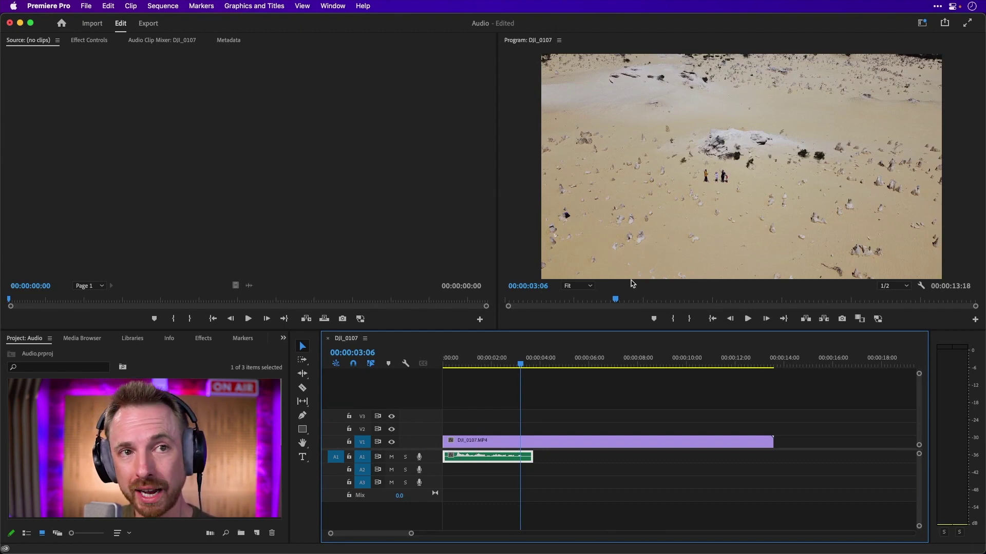
pyautogui.click(922, 23)
pyautogui.click(873, 148)
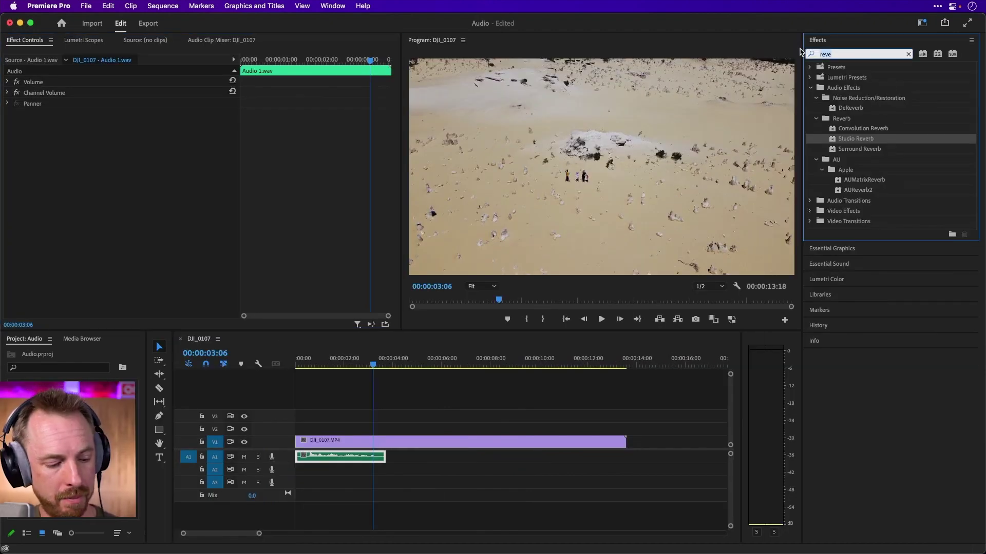
pyautogui.doubleClick(825, 54)
pyautogui.write('fill')
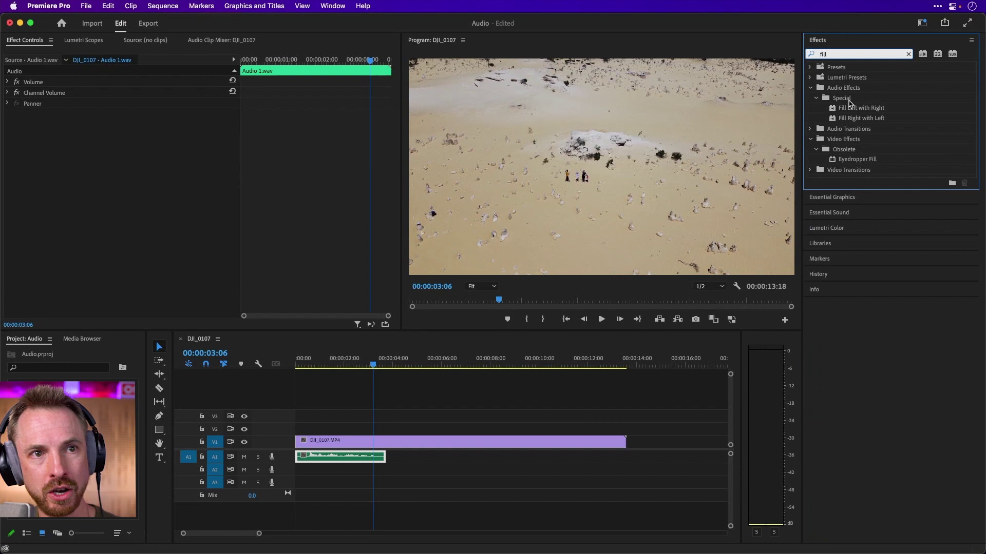
pyautogui.moveTo(852, 117); pyautogui.dragTo(347, 458)
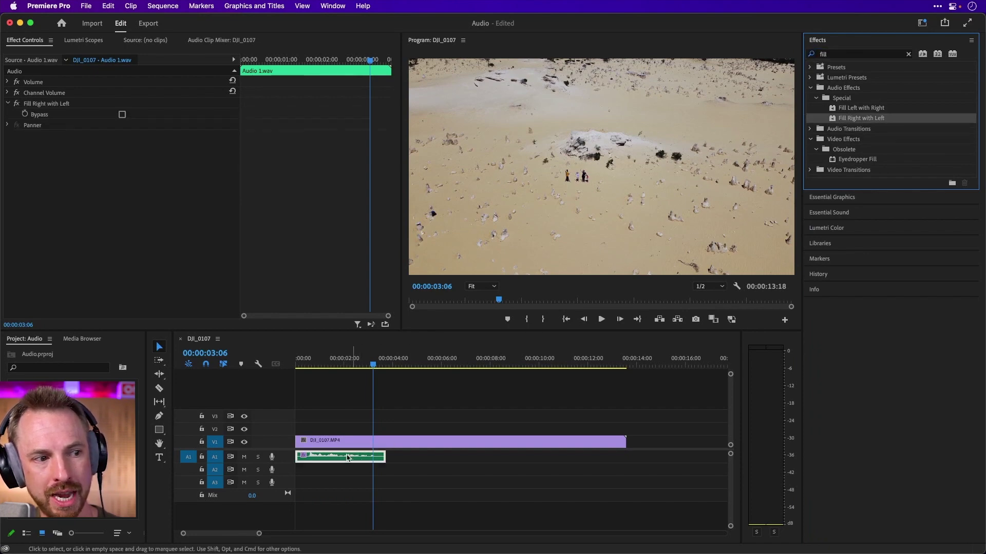
# Preview the voiceover with the effect from just after the sequence start.
pyautogui.click(313, 367)
pyautogui.moveTo(309, 366); pyautogui.dragTo(308, 367)
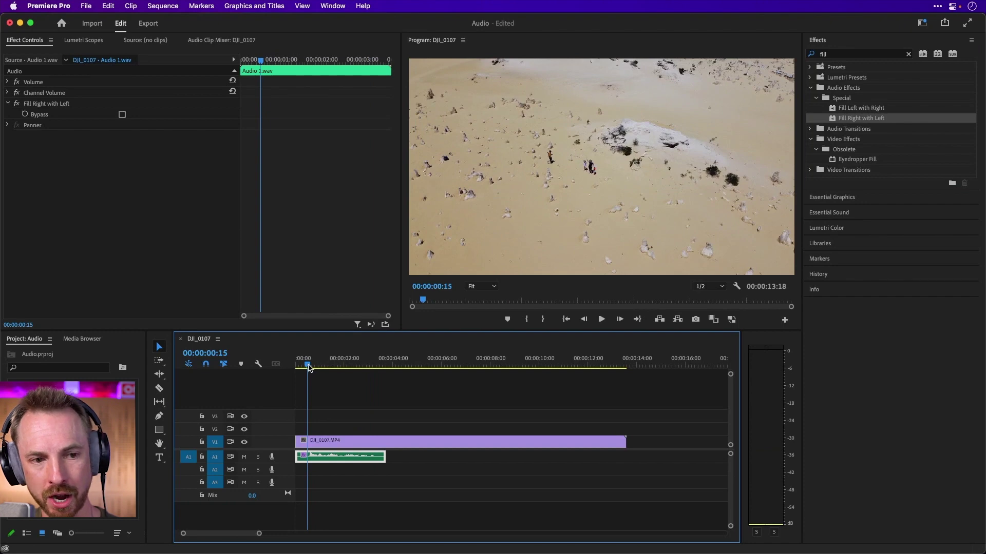
pyautogui.press('space')
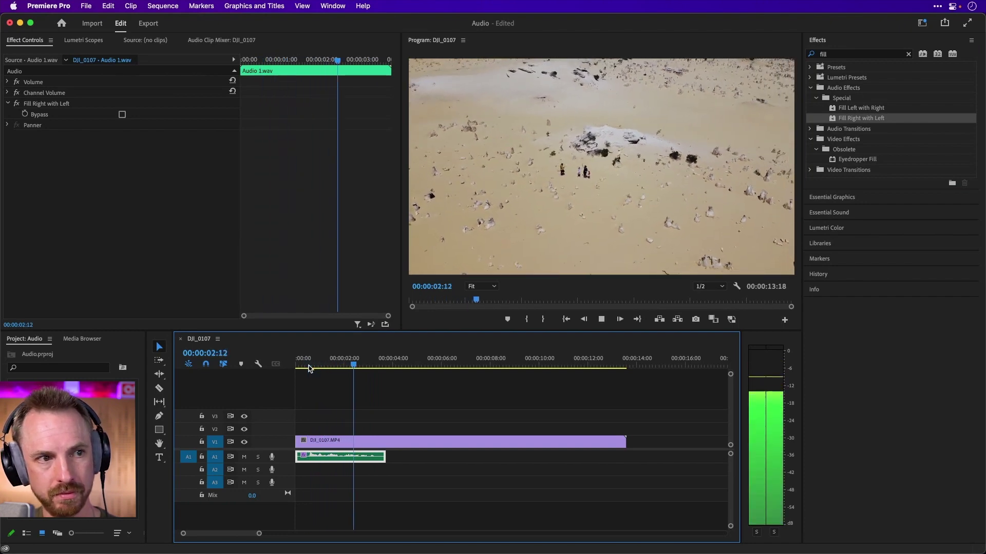
pyautogui.press('space')
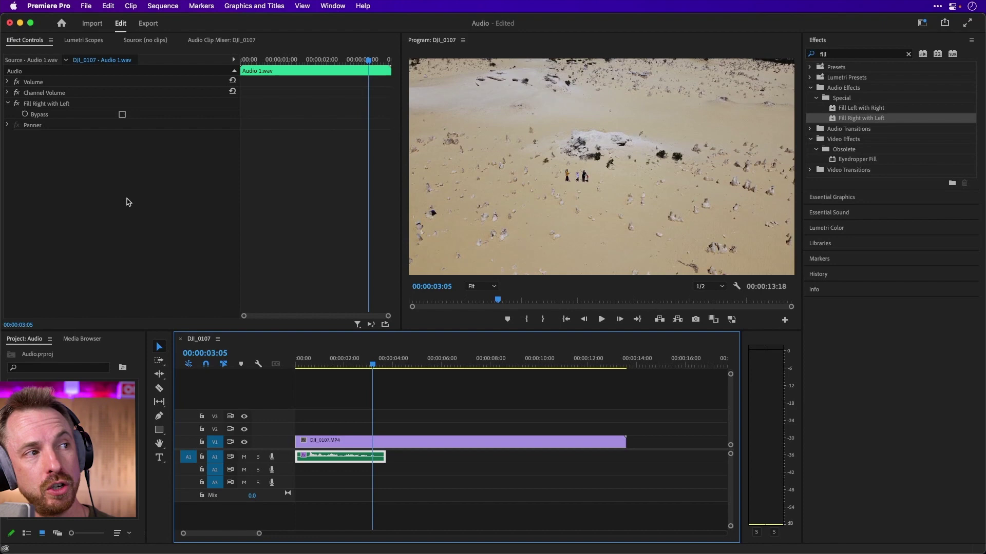
# Import VO.wav from the Downloads folder through the Import browser.
pyautogui.click(98, 25)
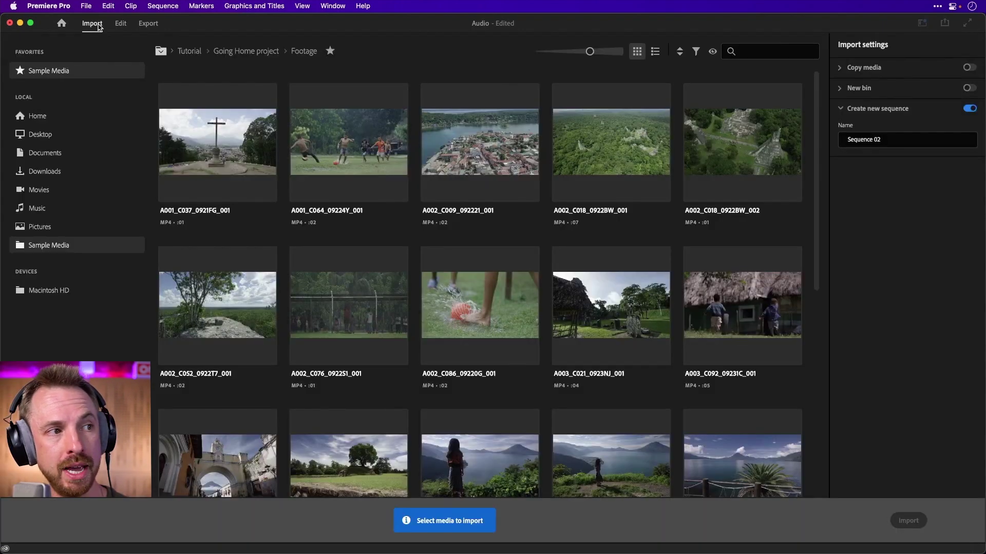
pyautogui.click(49, 174)
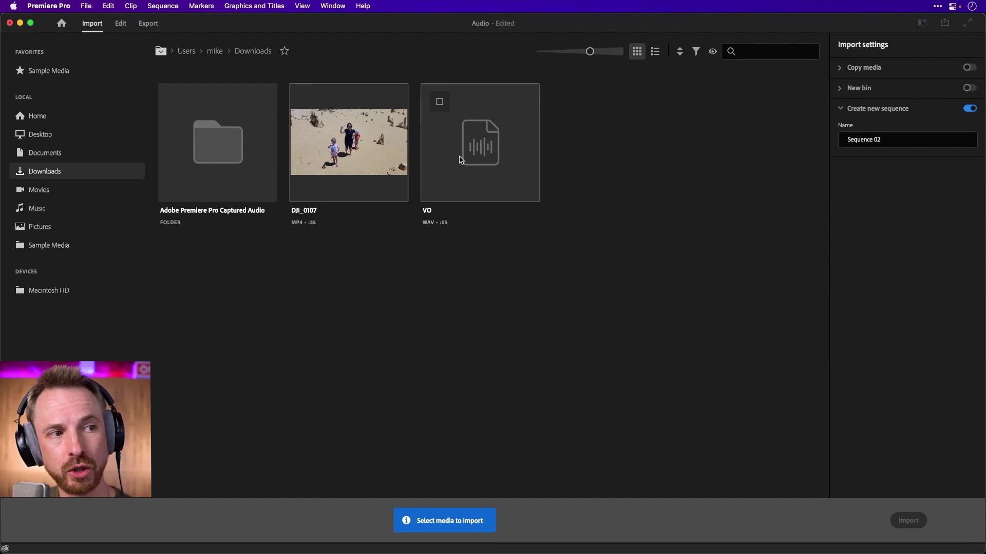
pyautogui.click(440, 103)
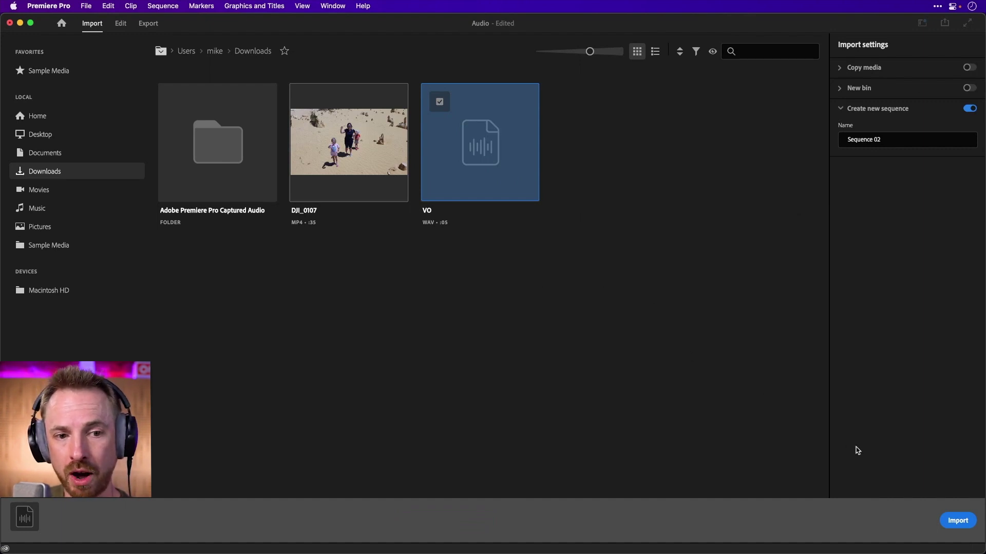
pyautogui.click(948, 526)
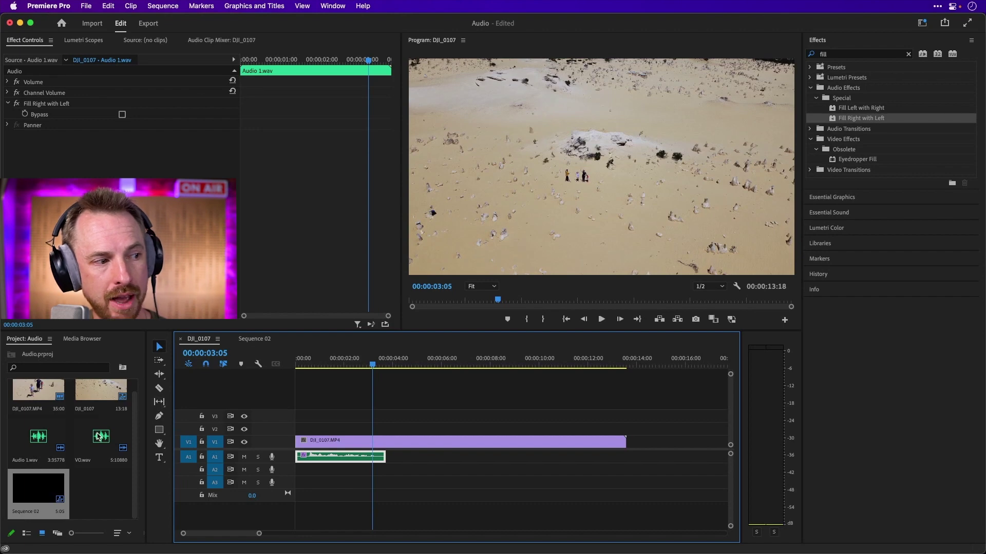
# Drop VO.wav onto A1 at the sequence start and play it from the beginning.
pyautogui.moveTo(99, 436); pyautogui.dragTo(296, 461)
pyautogui.click(299, 361)
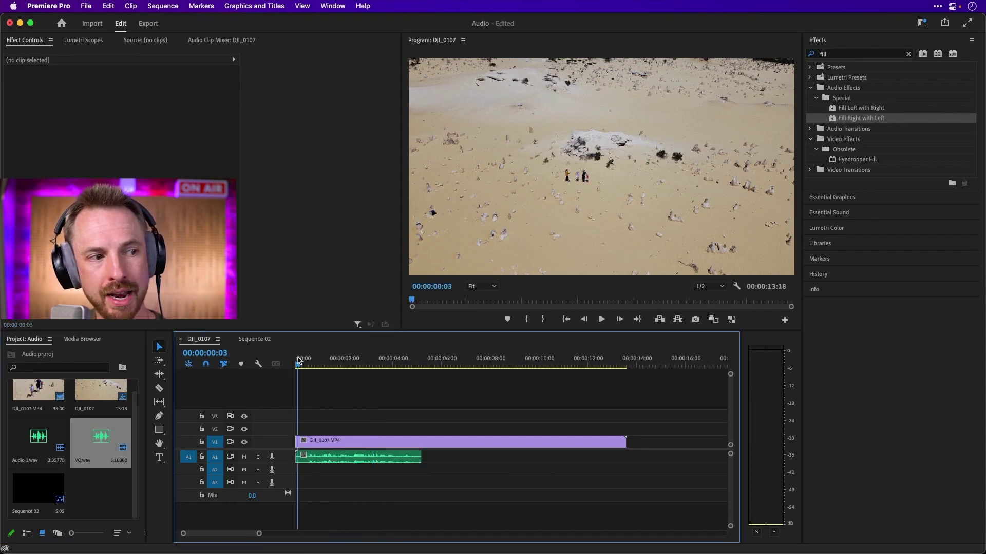
pyautogui.press('space')
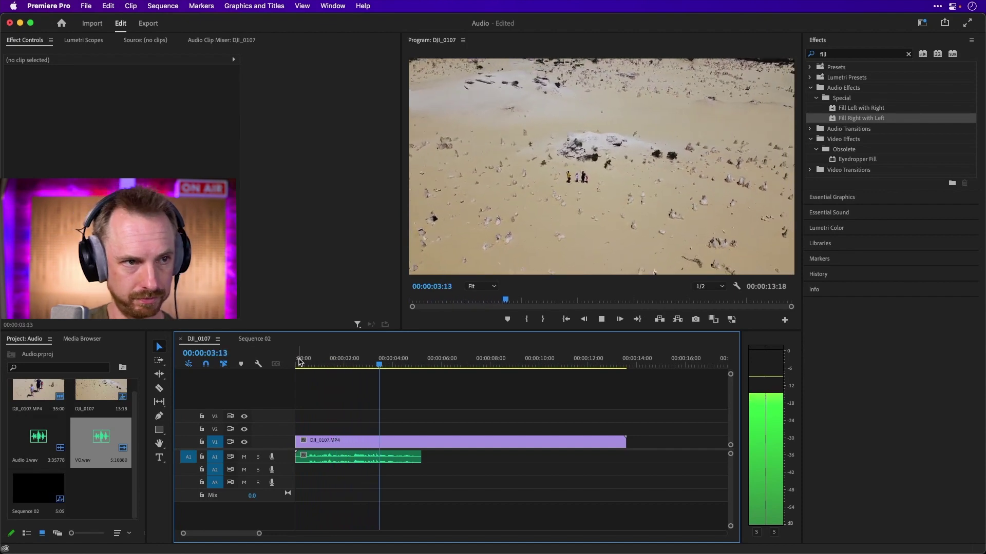
pyautogui.press('space')
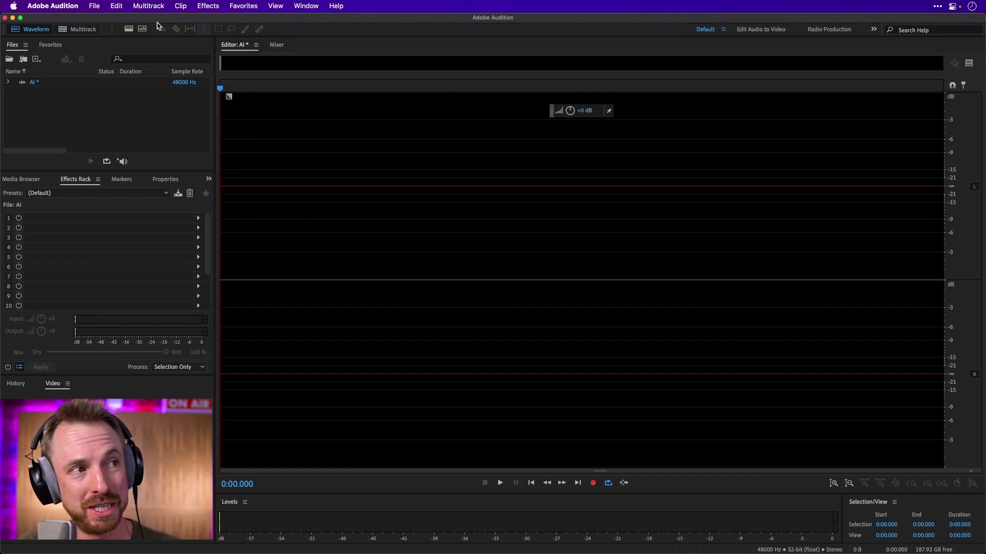
# Open Audition's Effects menu for the empty AI file.
pyautogui.click(199, 7)
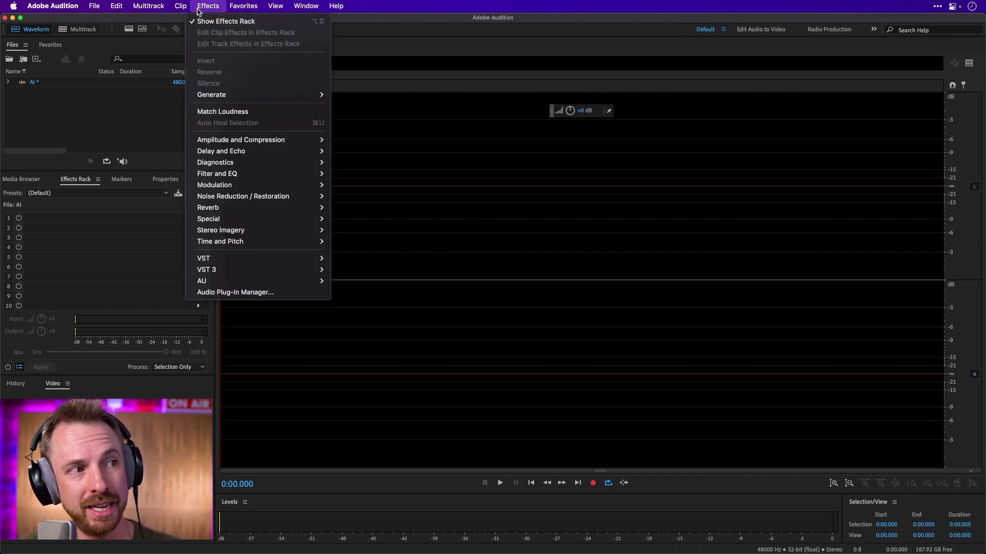
# Generate English (United Kingdom) speech saying 'Welcome to the Needles in Australia.' into the AI file.
pyautogui.moveTo(250, 96)
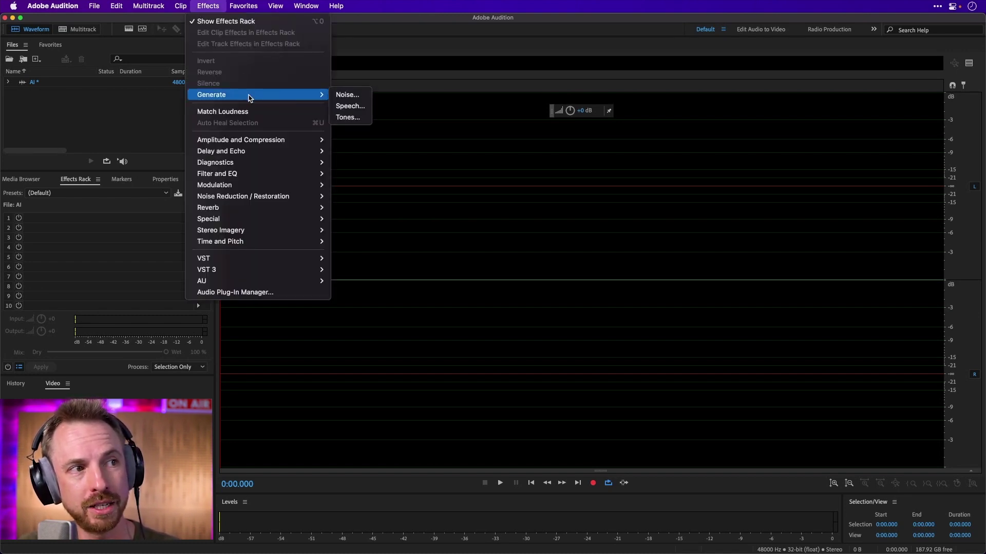
pyautogui.click(341, 107)
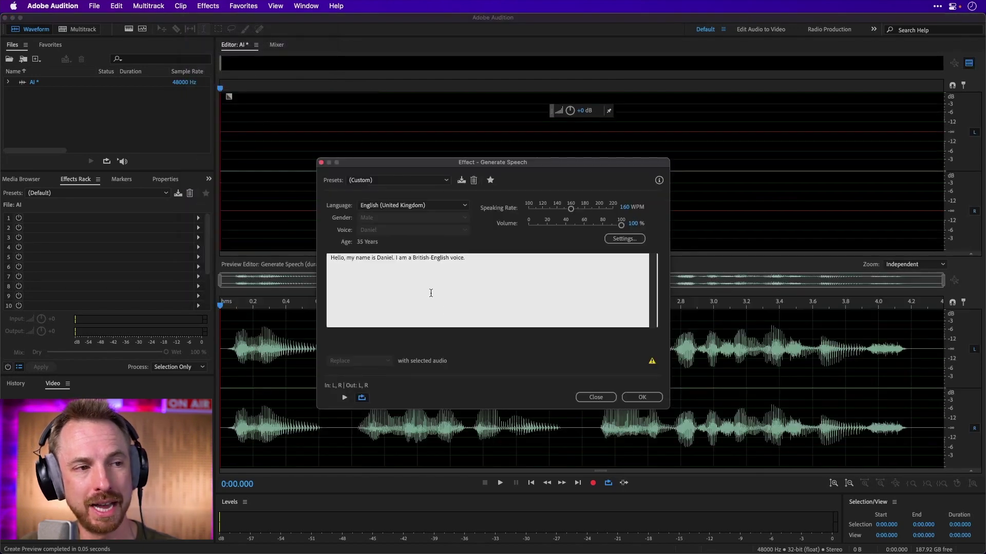
pyautogui.click(475, 289)
pyautogui.press('super+a')
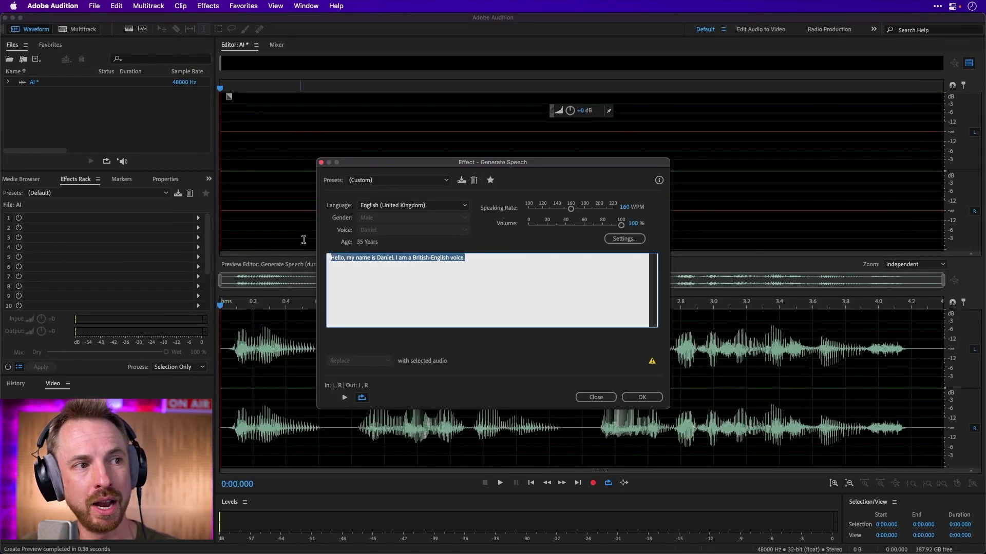
pyautogui.click(390, 206)
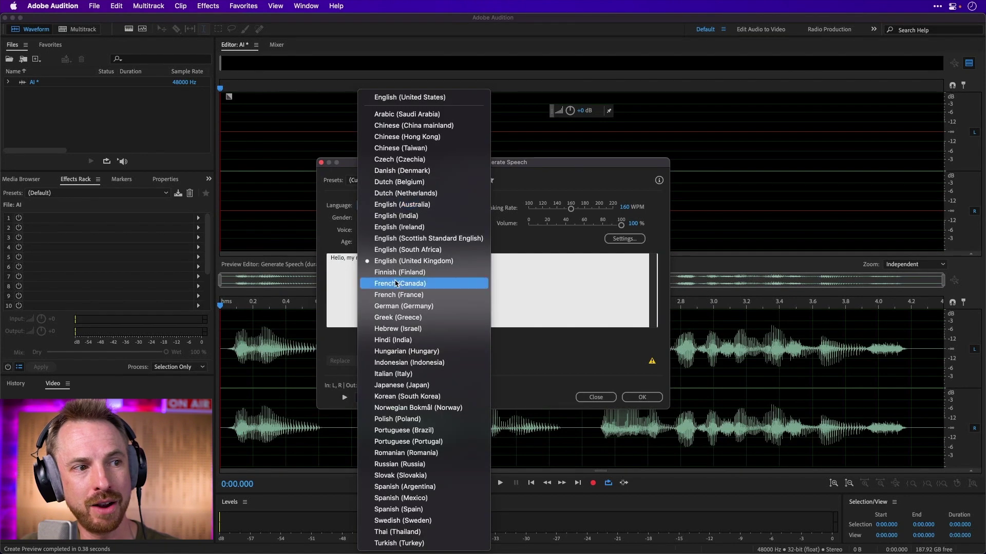
pyautogui.click(530, 286)
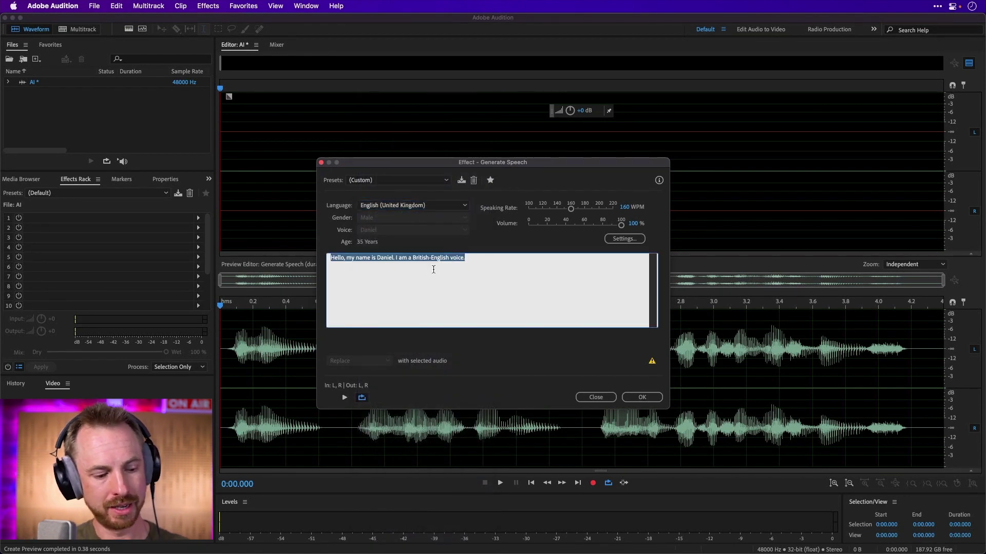
pyautogui.write('We')
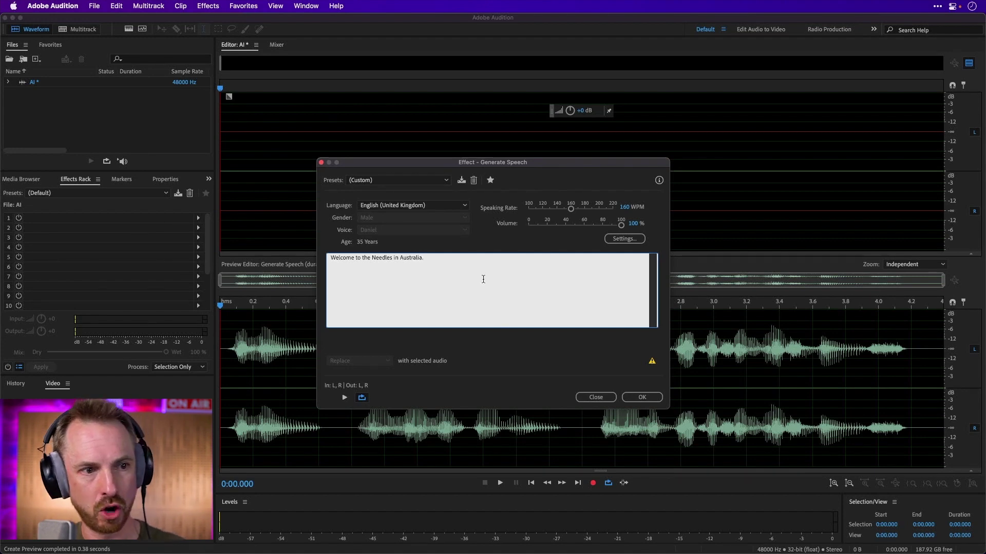
pyautogui.click(641, 397)
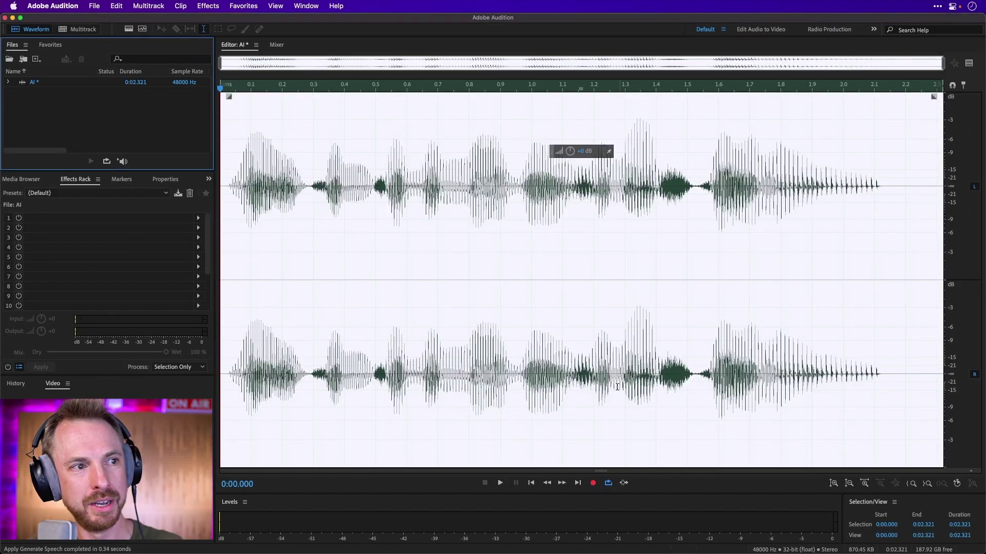
# Play the generated speech, then save it as AI.wav in Downloads.
pyautogui.press('space')
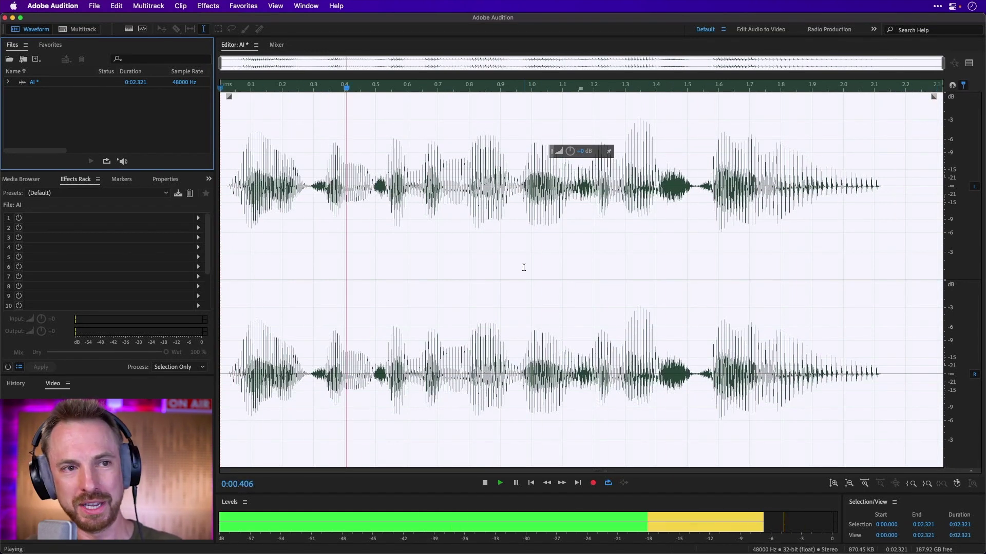
pyautogui.press('space')
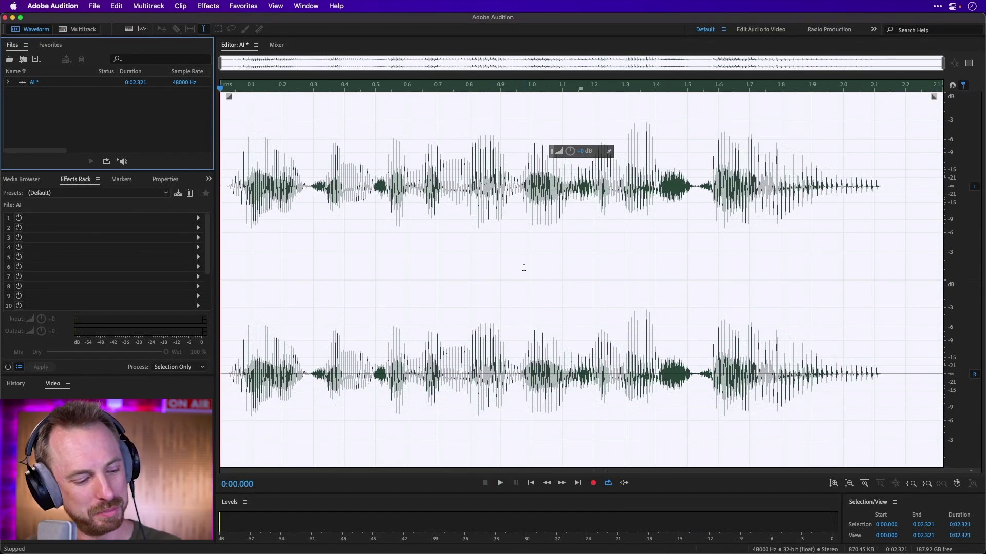
pyautogui.press('super+s')
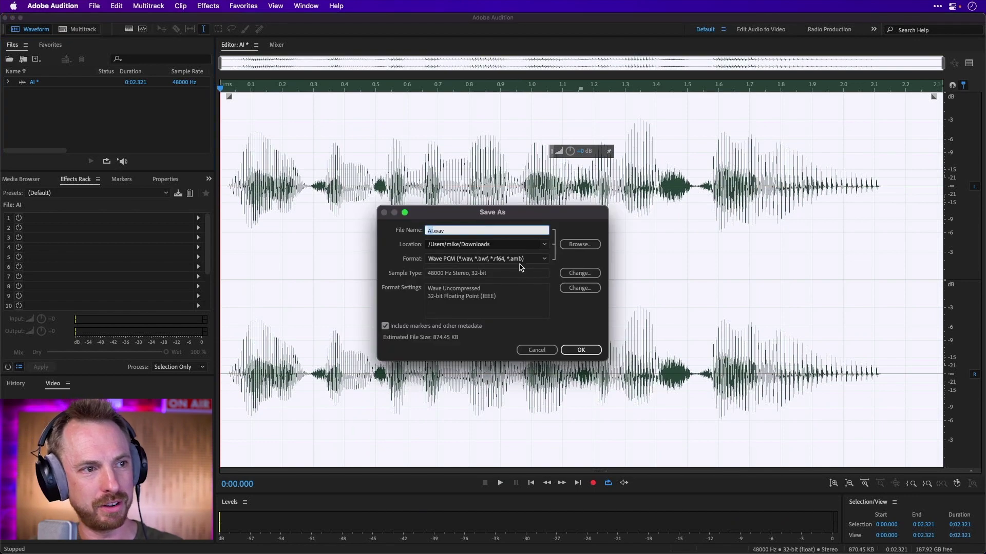
pyautogui.click(570, 349)
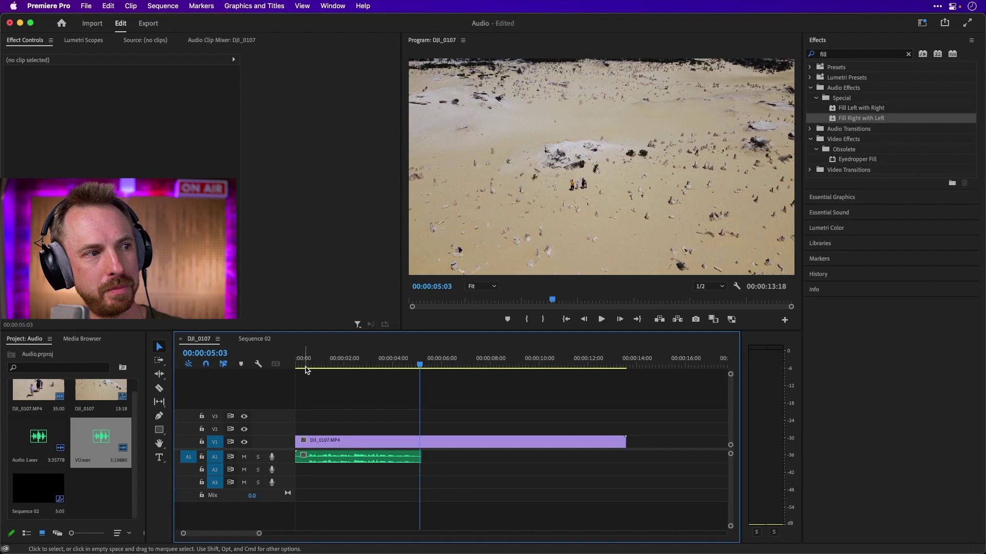
# Import the AI.wav file from the refreshed Downloads folder into the project.
pyautogui.click(92, 23)
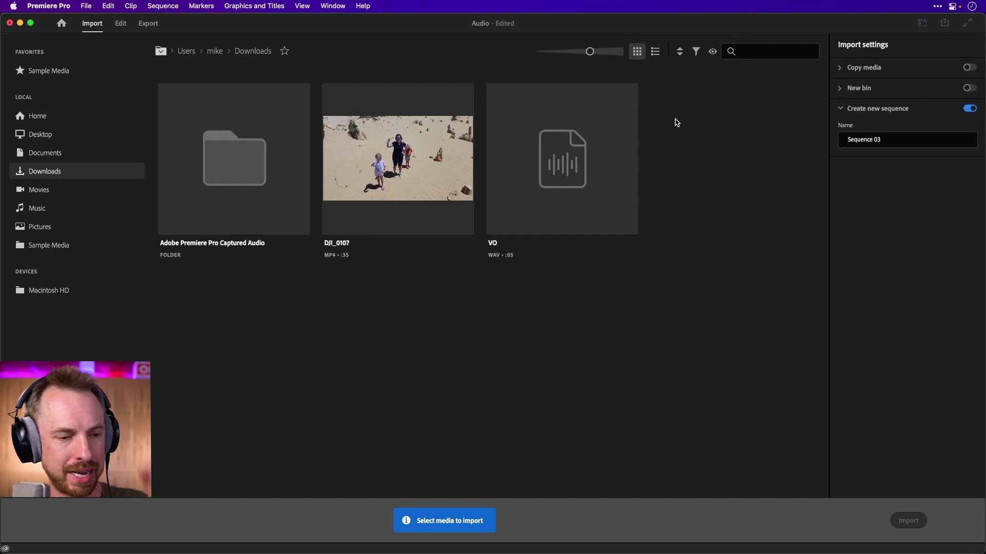
pyautogui.moveTo(558, 207)
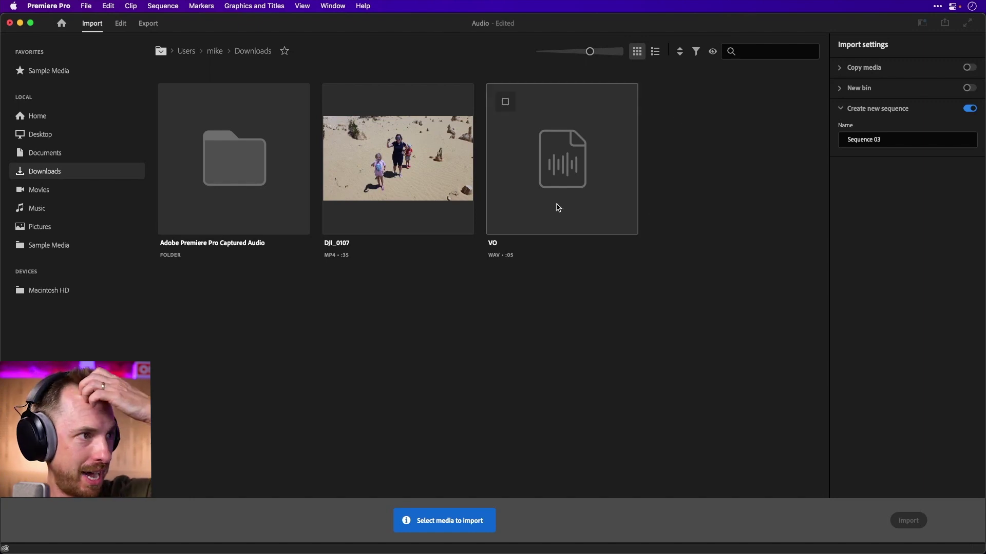
pyautogui.click(39, 171)
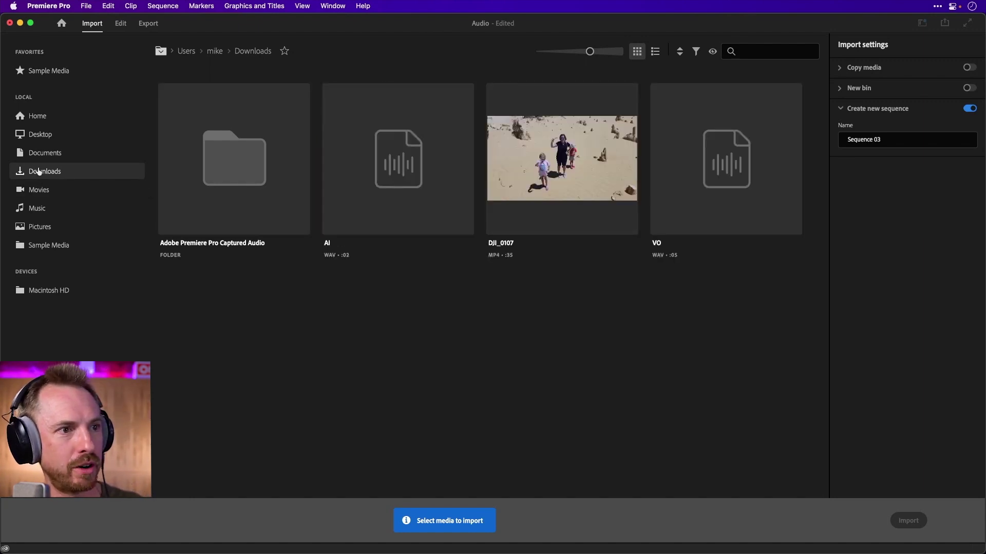
pyautogui.click(351, 168)
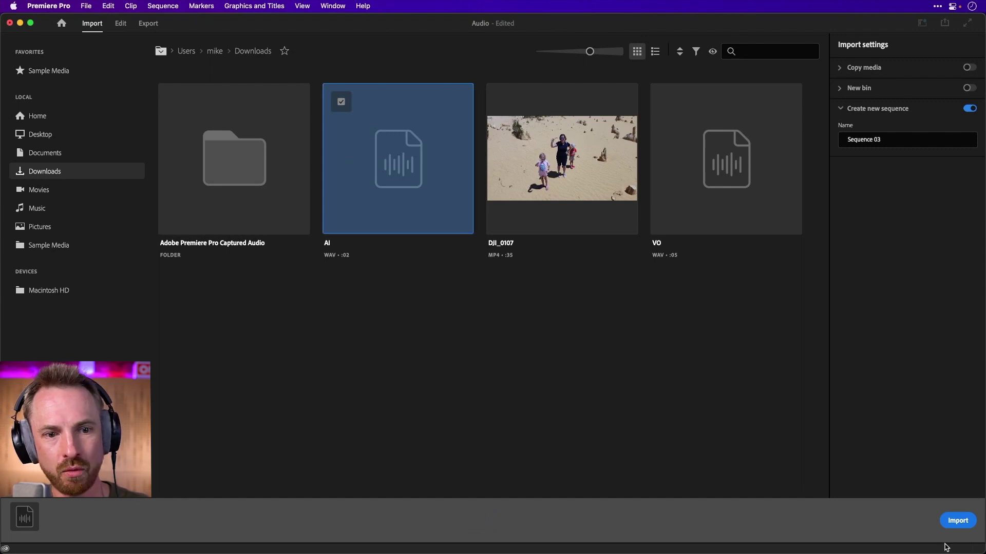
pyautogui.click(956, 521)
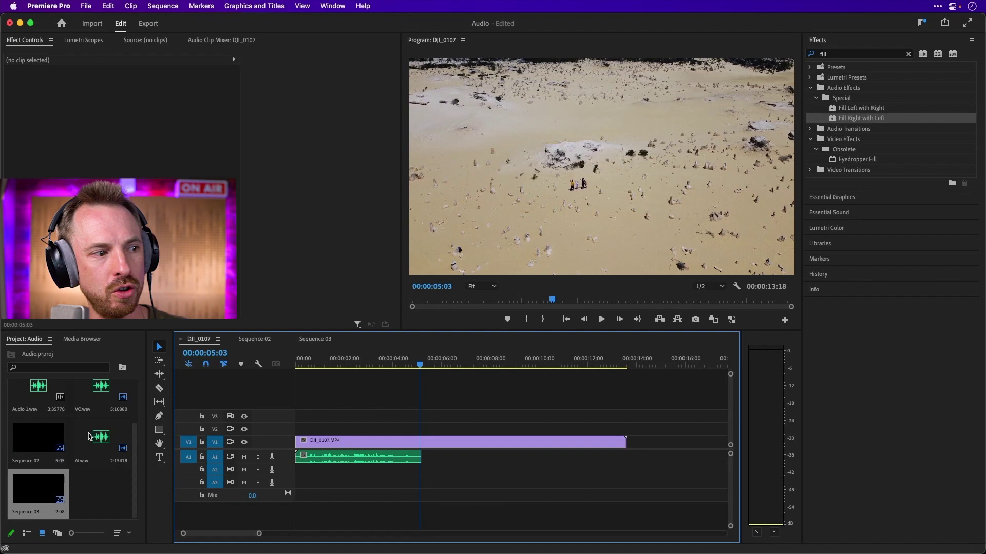
# Place AI.wav at 00:00 on track A2, solo A2, and play from the start.
pyautogui.moveTo(101, 437); pyautogui.dragTo(297, 472)
pyautogui.click(257, 470)
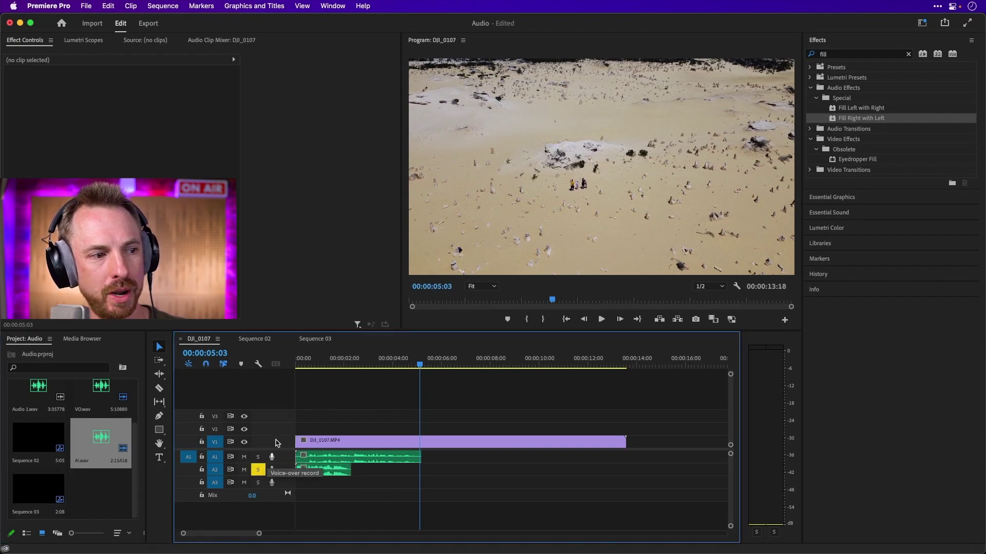
pyautogui.moveTo(314, 365); pyautogui.dragTo(288, 370)
pyautogui.press('space')
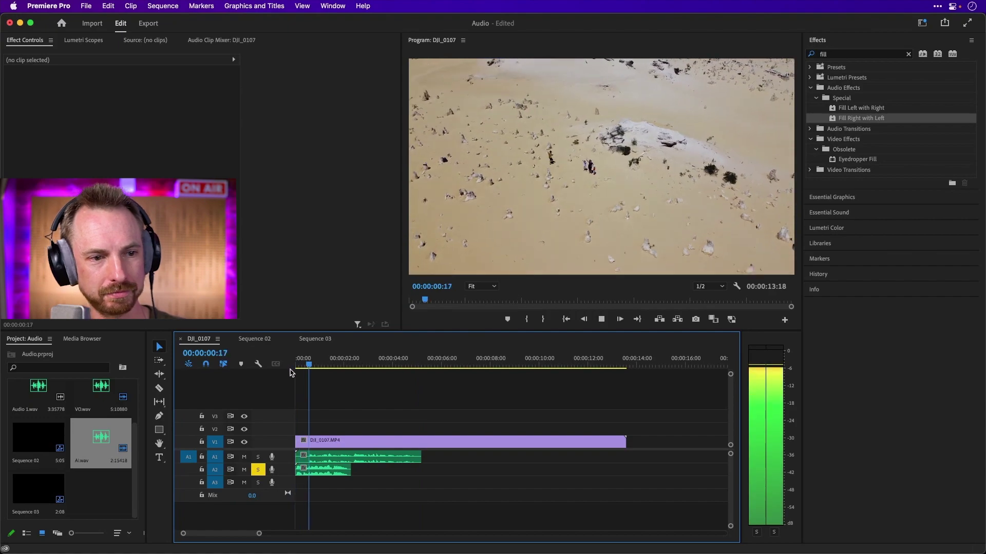